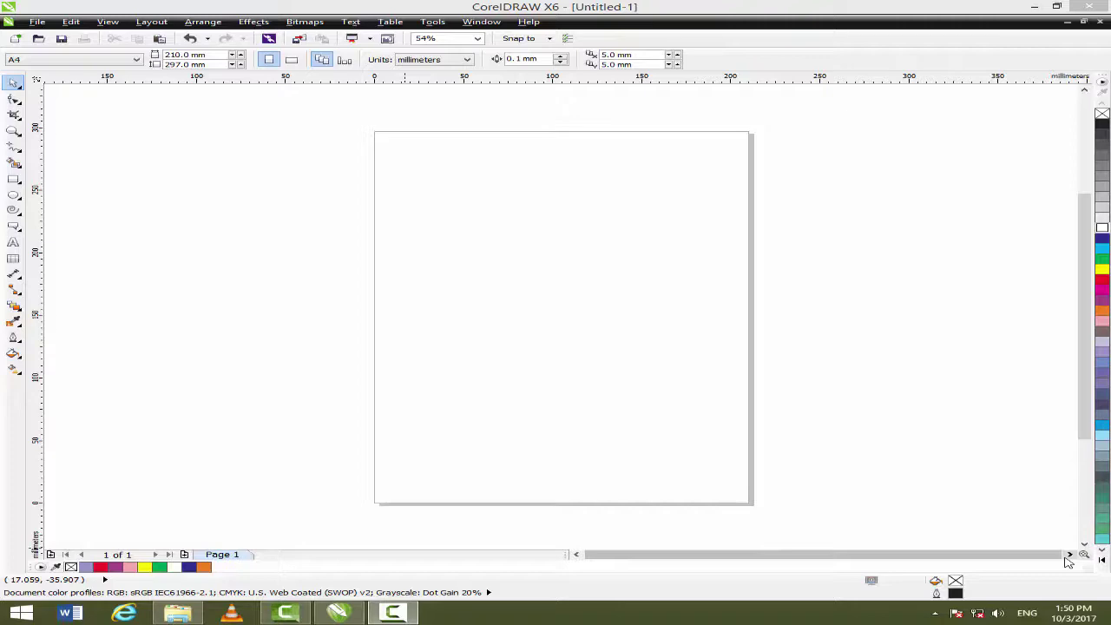
# - Draw a parallelogram basic shape about 55.5 mm wide and 60.4 mm high in the upper-left area of the page
pyautogui.click(22, 230)
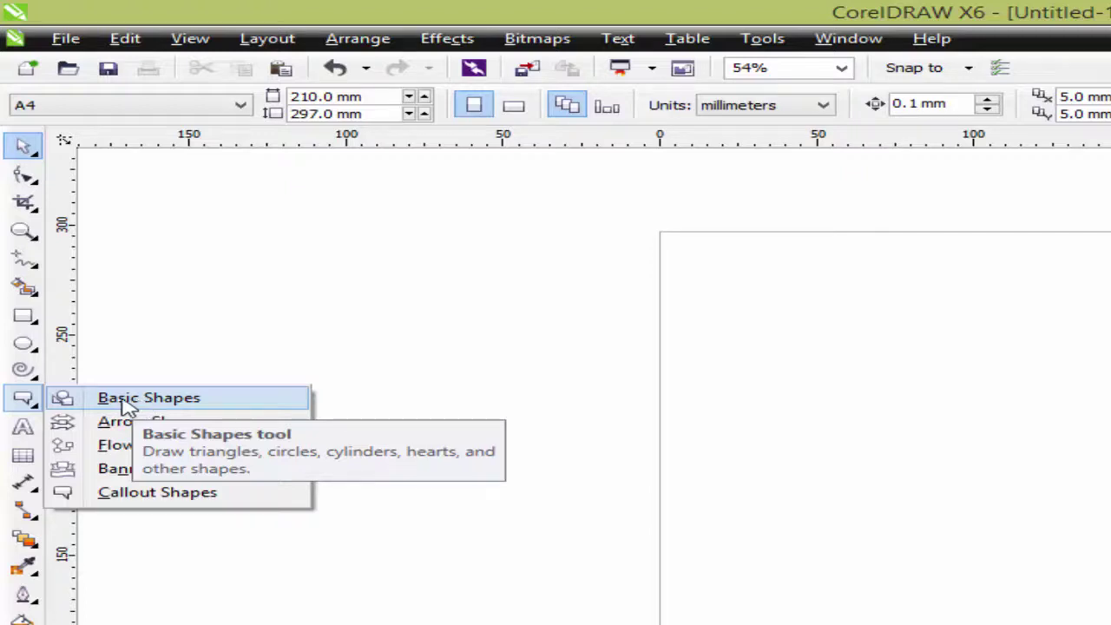
pyautogui.click(33, 404)
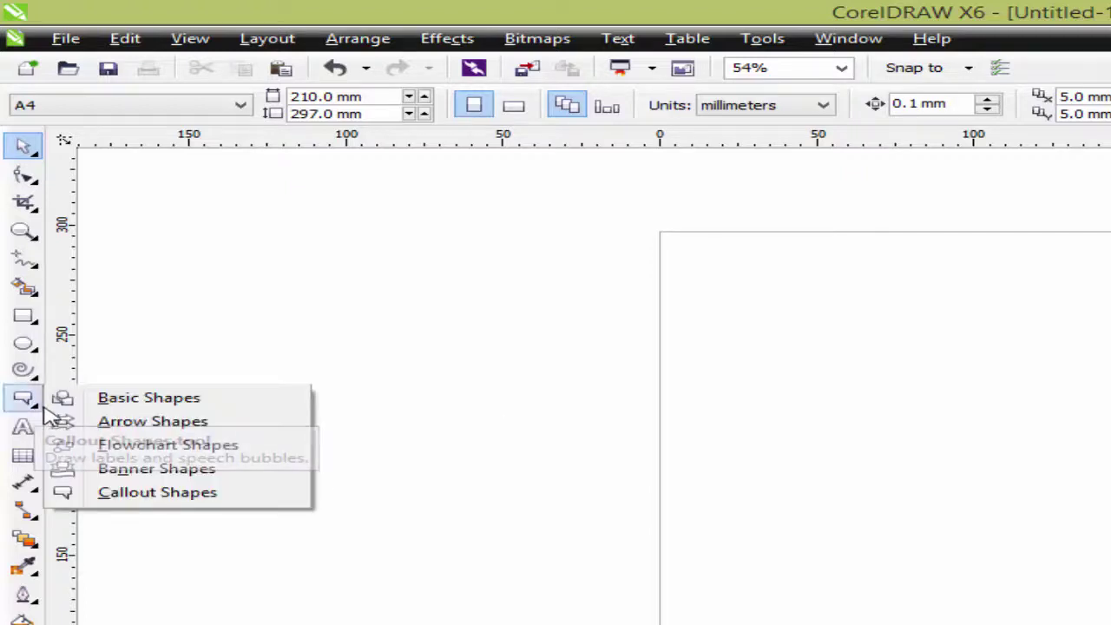
pyautogui.click(156, 401)
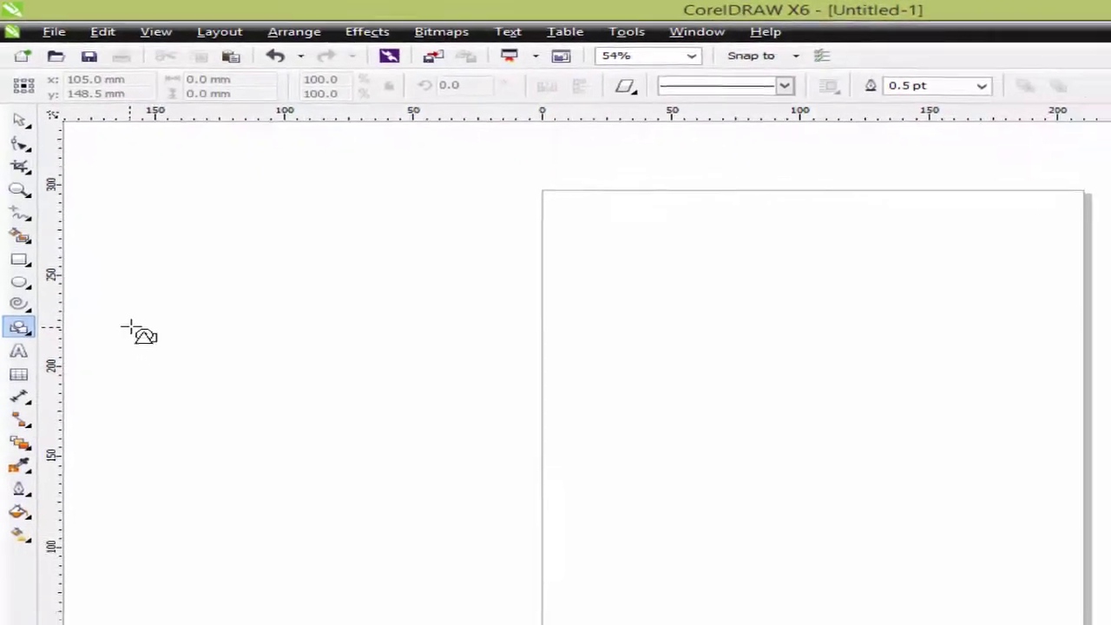
pyautogui.moveTo(653, 267); pyautogui.dragTo(710, 315)
pyautogui.moveTo(616, 277); pyautogui.dragTo(696, 335)
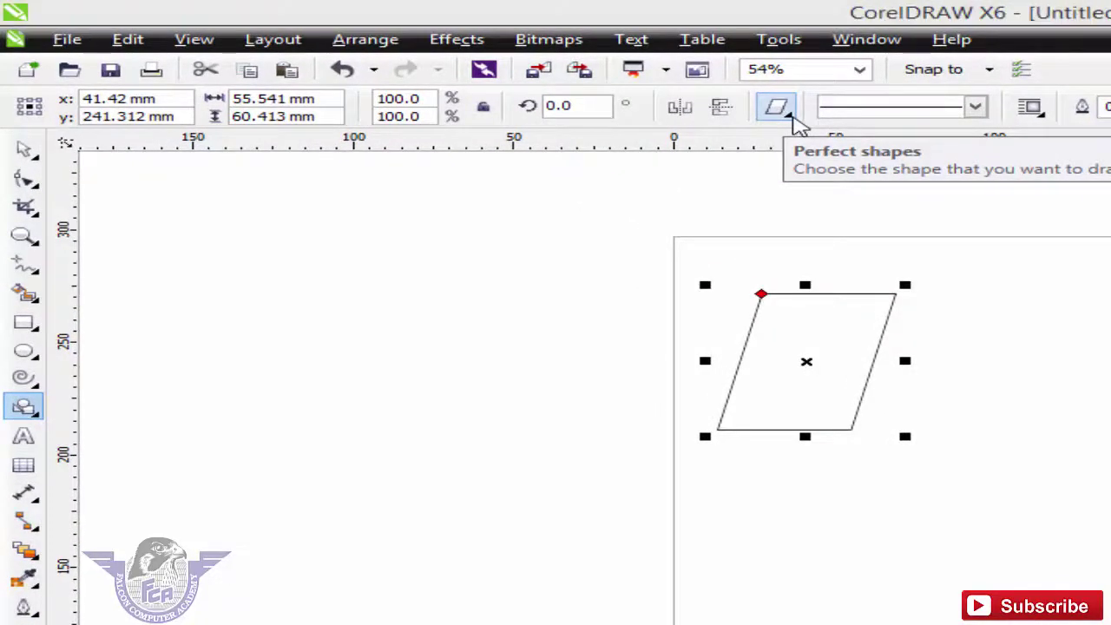
# - Draw a lightning bolt basic shape about 77.5 mm wide and 92 mm high to the right of the parallelogram
pyautogui.click(792, 117)
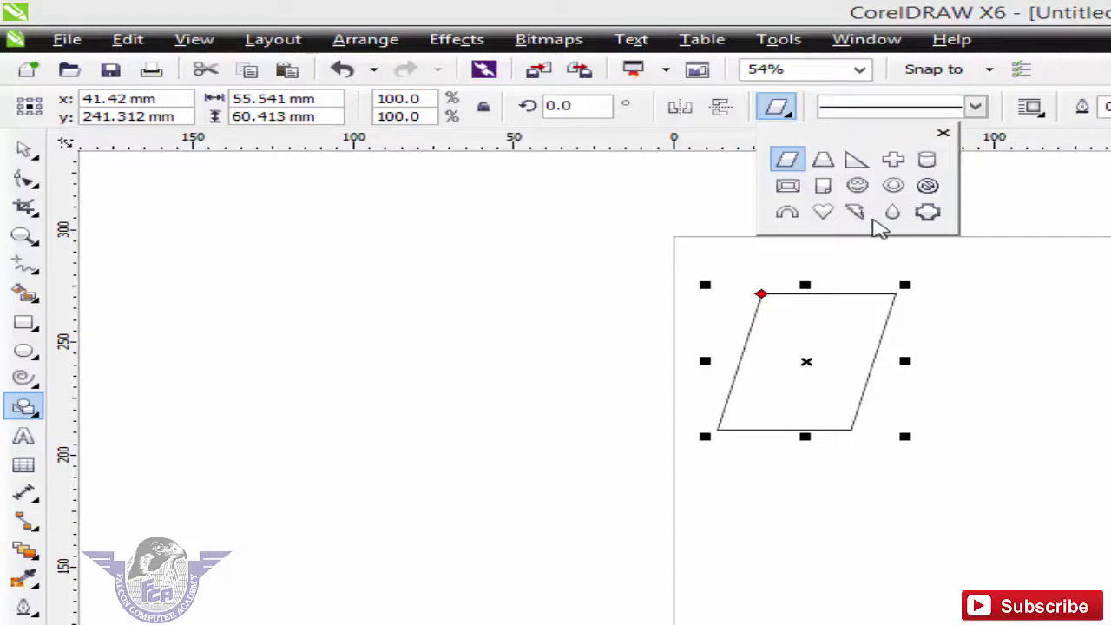
pyautogui.click(856, 211)
pyautogui.moveTo(916, 257); pyautogui.dragTo(1099, 399)
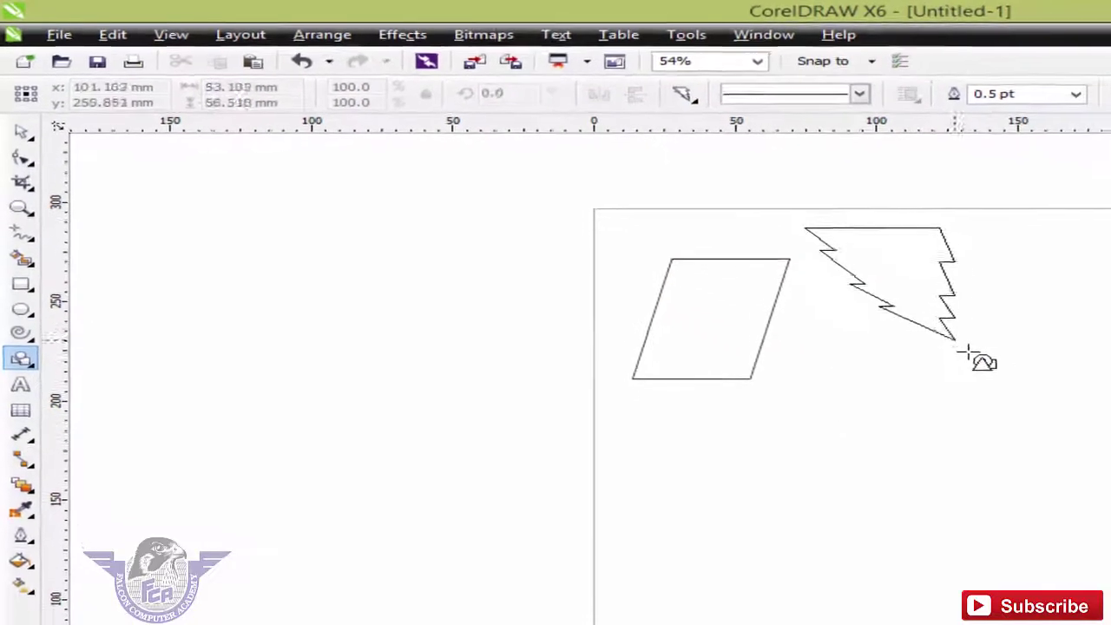
pyautogui.moveTo(966, 352); pyautogui.dragTo(1030, 411)
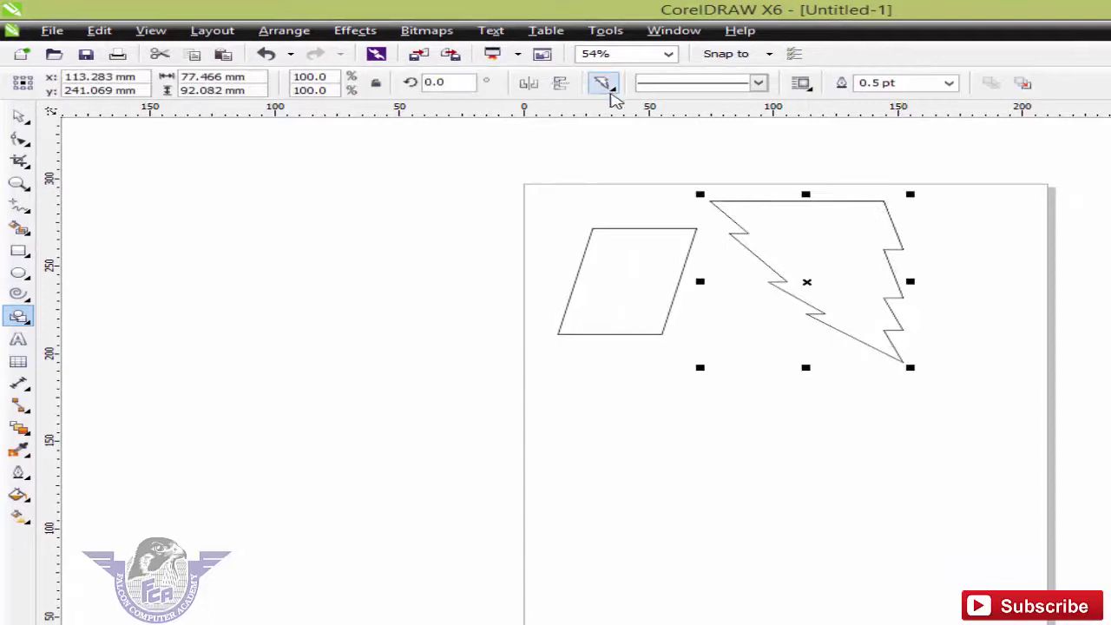
# - Draw a teardrop basic shape below and between the parallelogram and lightning bolt, and fill it with magenta
pyautogui.click(608, 87)
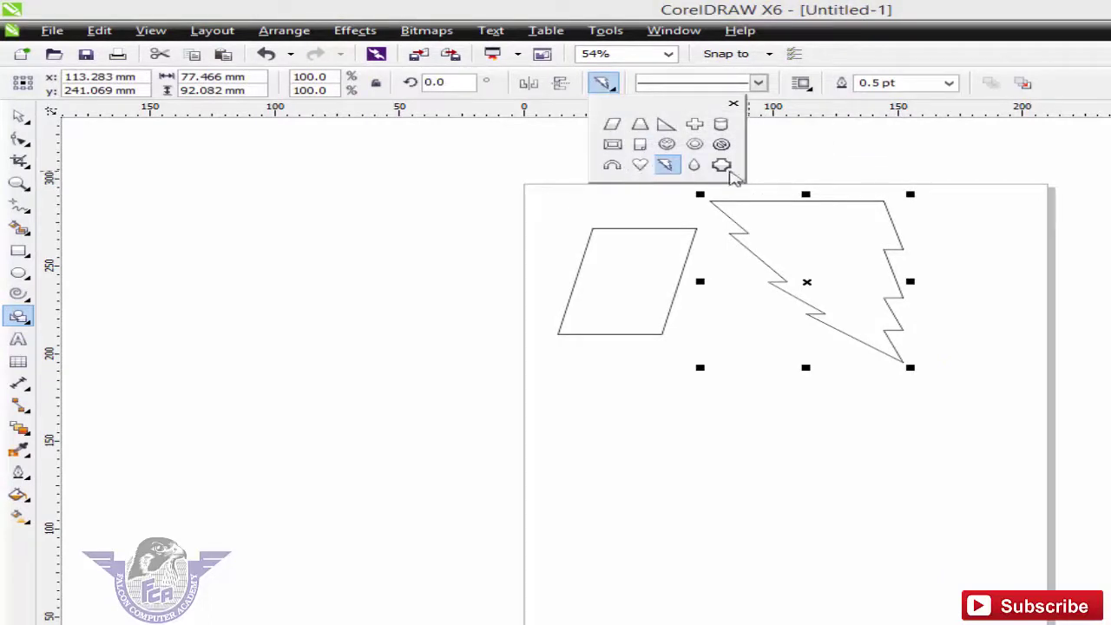
pyautogui.click(694, 165)
pyautogui.moveTo(684, 380); pyautogui.dragTo(776, 473)
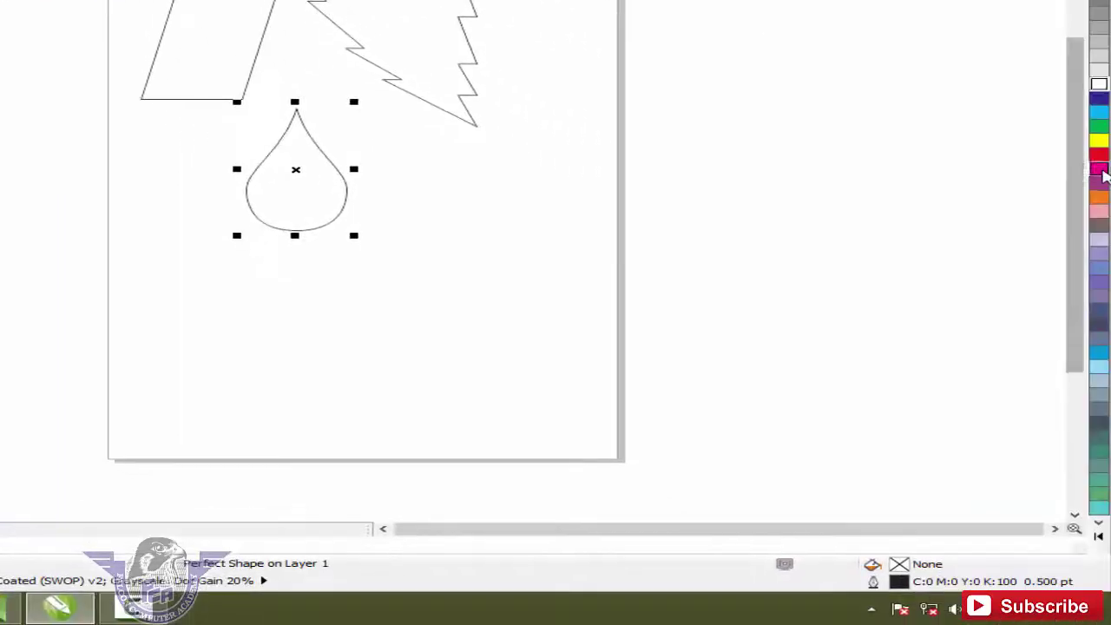
pyautogui.click(1101, 169)
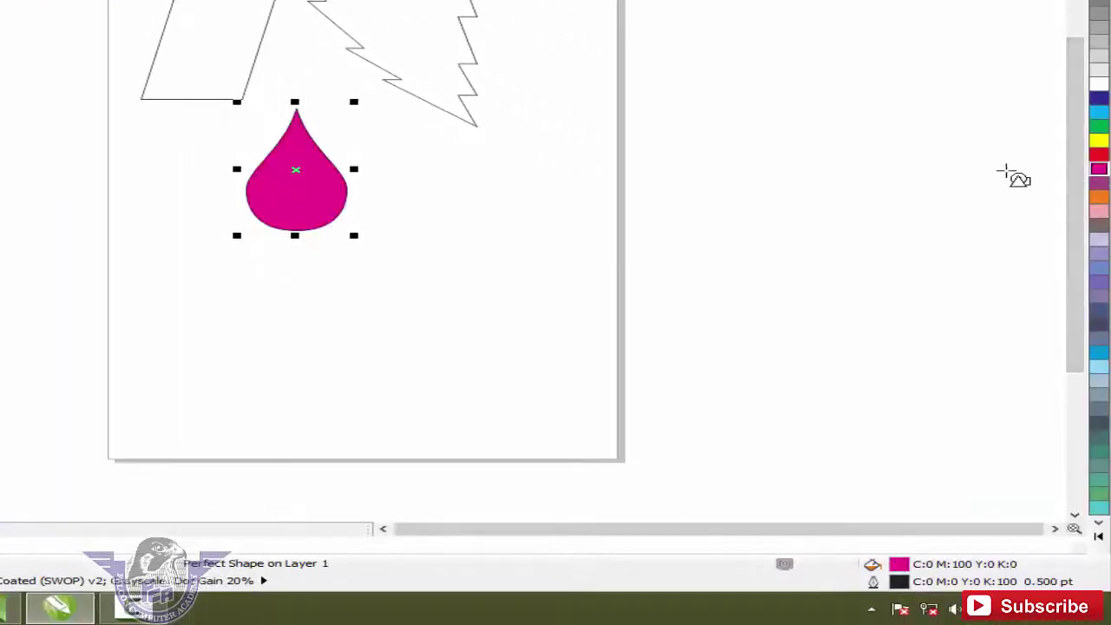
# - Fill the lightning bolt with red and the parallelogram with cyan
pyautogui.click(461, 44)
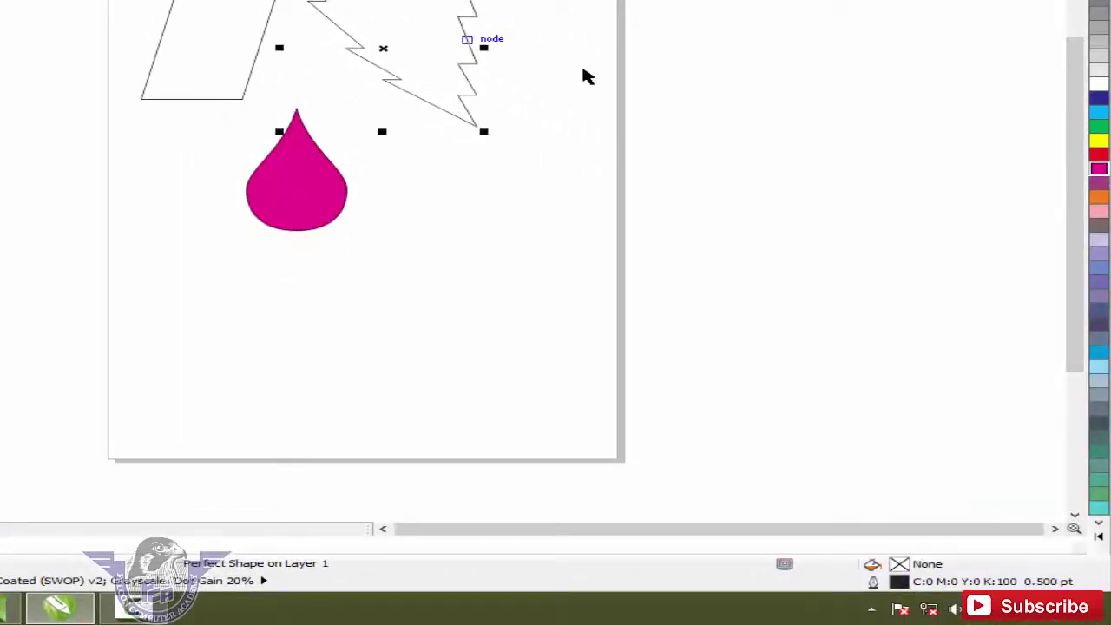
pyautogui.click(1099, 156)
pyautogui.click(294, 102)
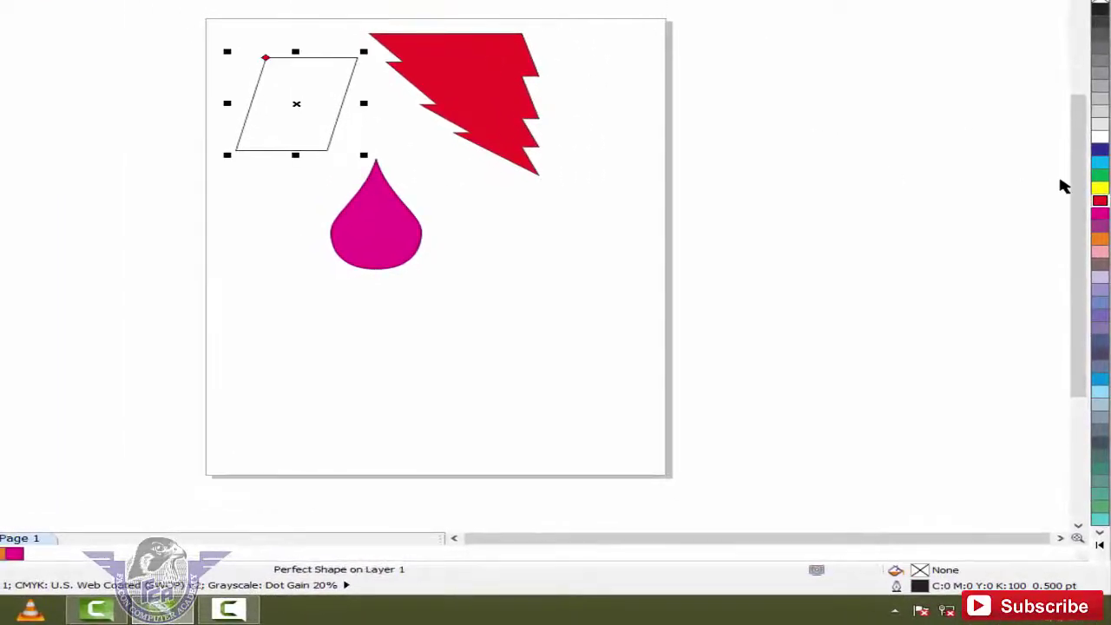
pyautogui.click(1100, 158)
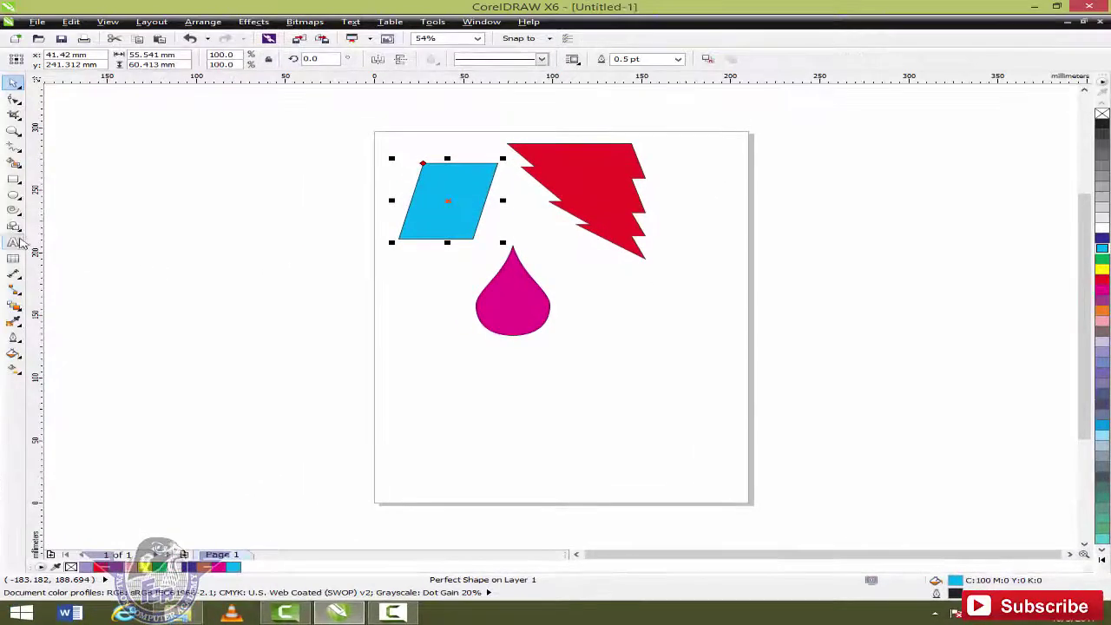
# - Draw a right-pointing arrow shape about 168.6 mm wide and 59.4 mm high across the lower part of the page
pyautogui.click(19, 230)
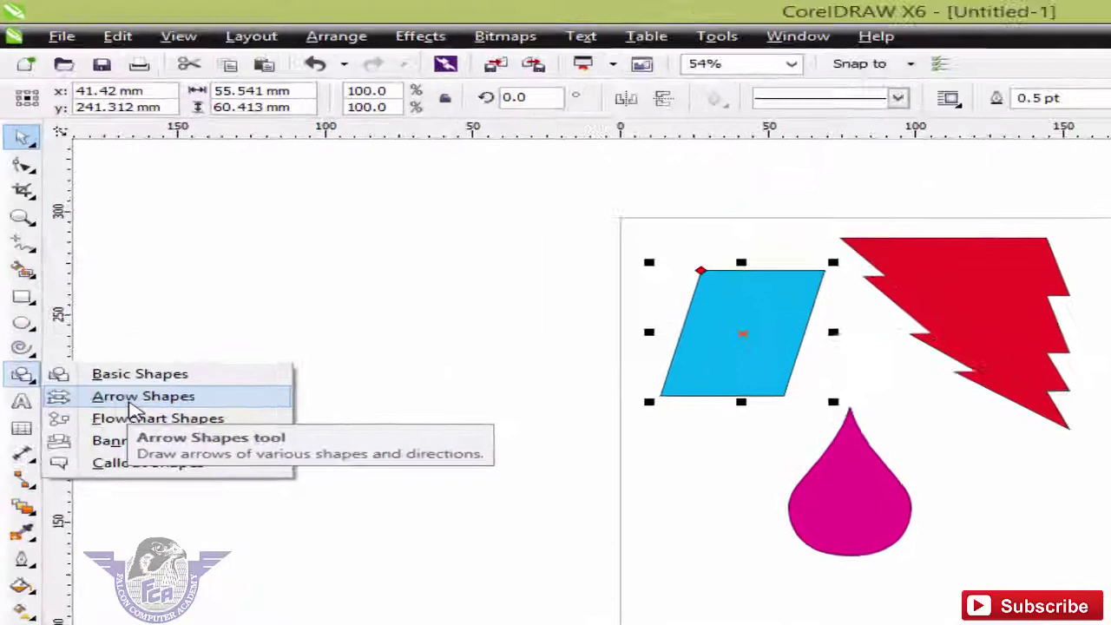
pyautogui.click(130, 404)
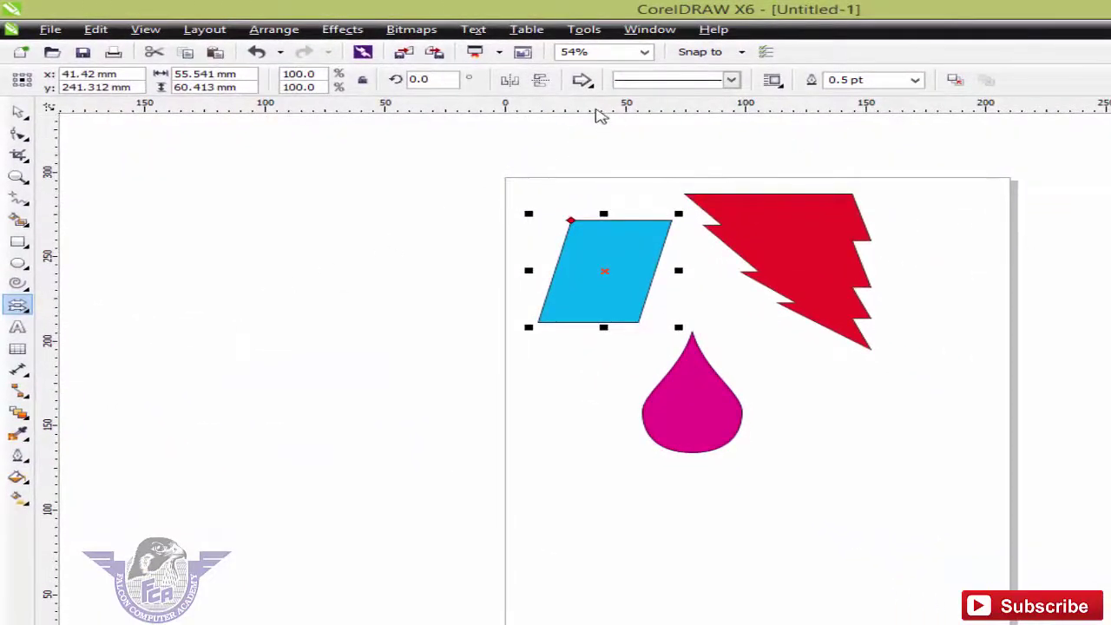
pyautogui.click(584, 80)
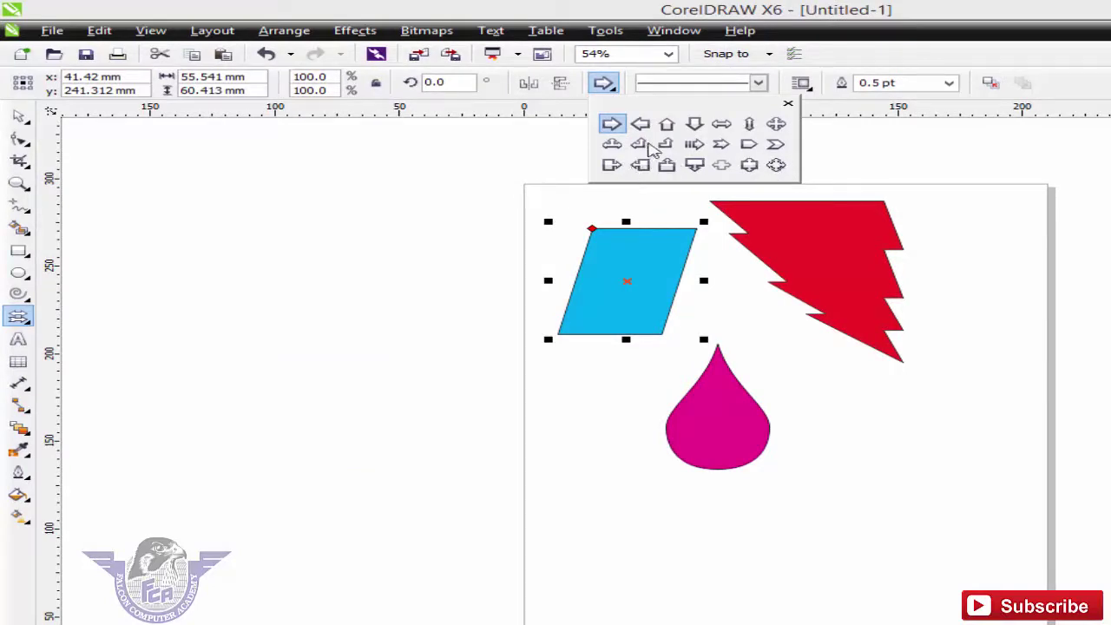
pyautogui.click(612, 125)
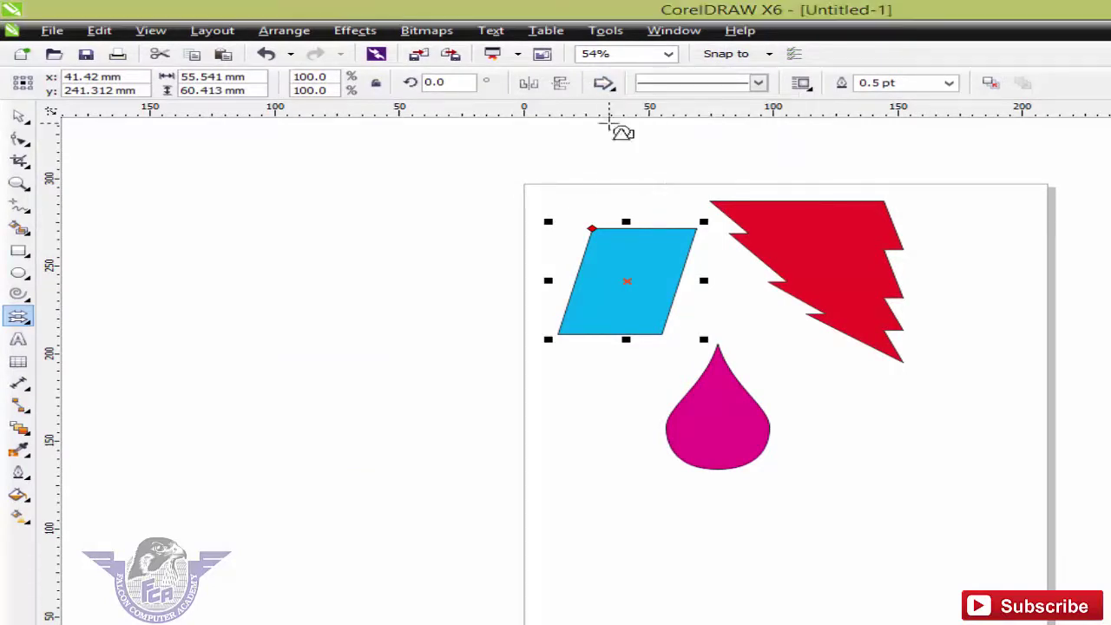
pyautogui.moveTo(530, 531); pyautogui.dragTo(886, 610)
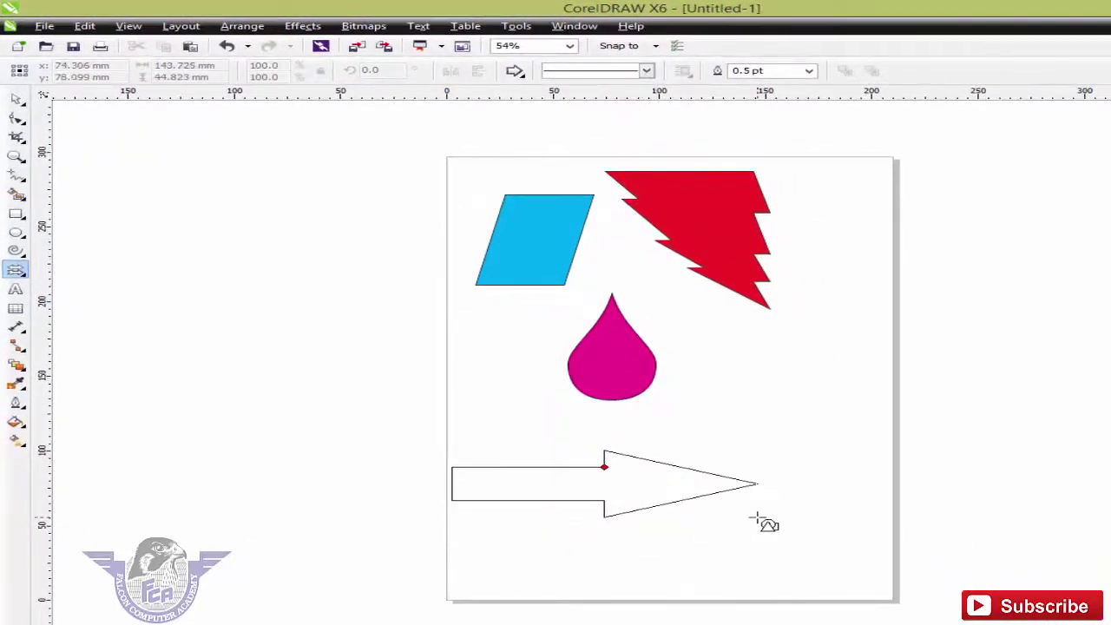
pyautogui.moveTo(758, 521); pyautogui.dragTo(811, 541)
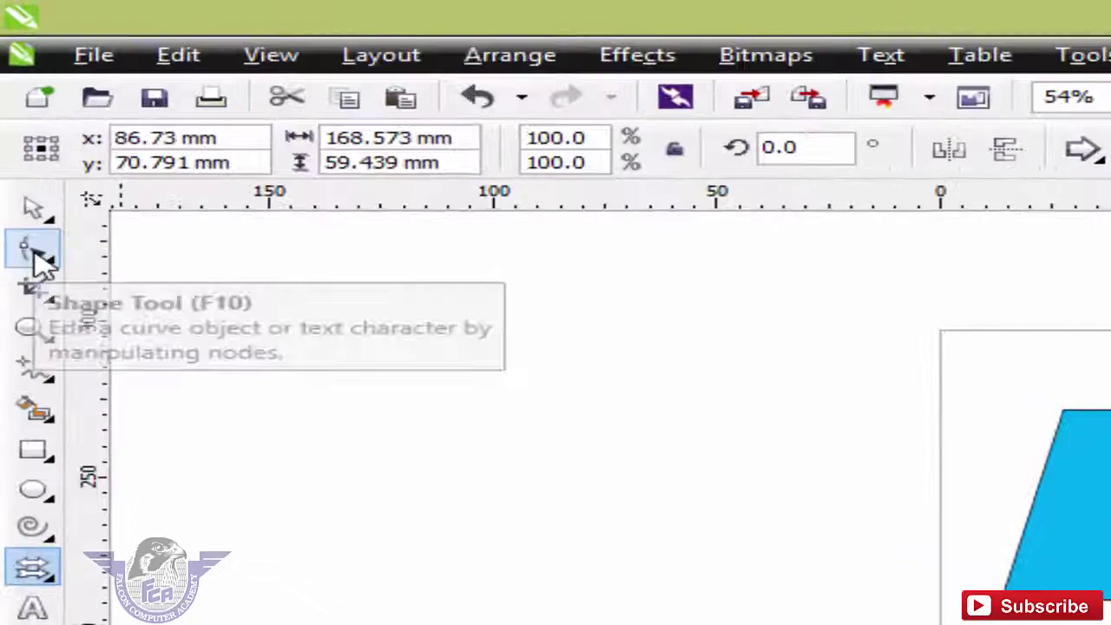
# - Thicken the arrow's shaft by moving its red control node upward with the Shape tool
pyautogui.click(28, 206)
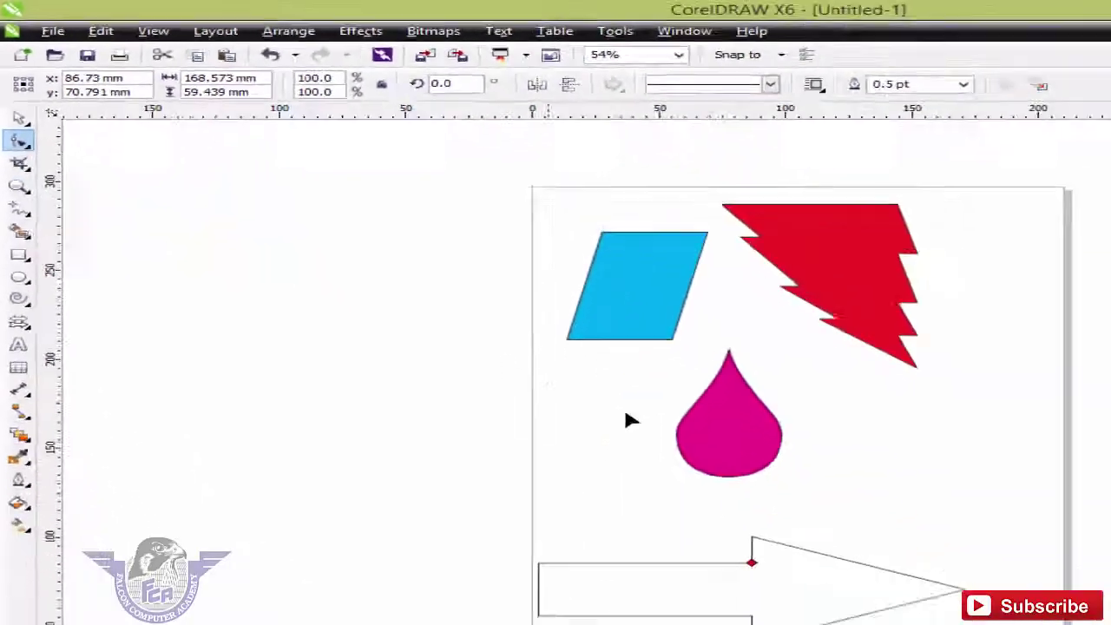
pyautogui.click(636, 476)
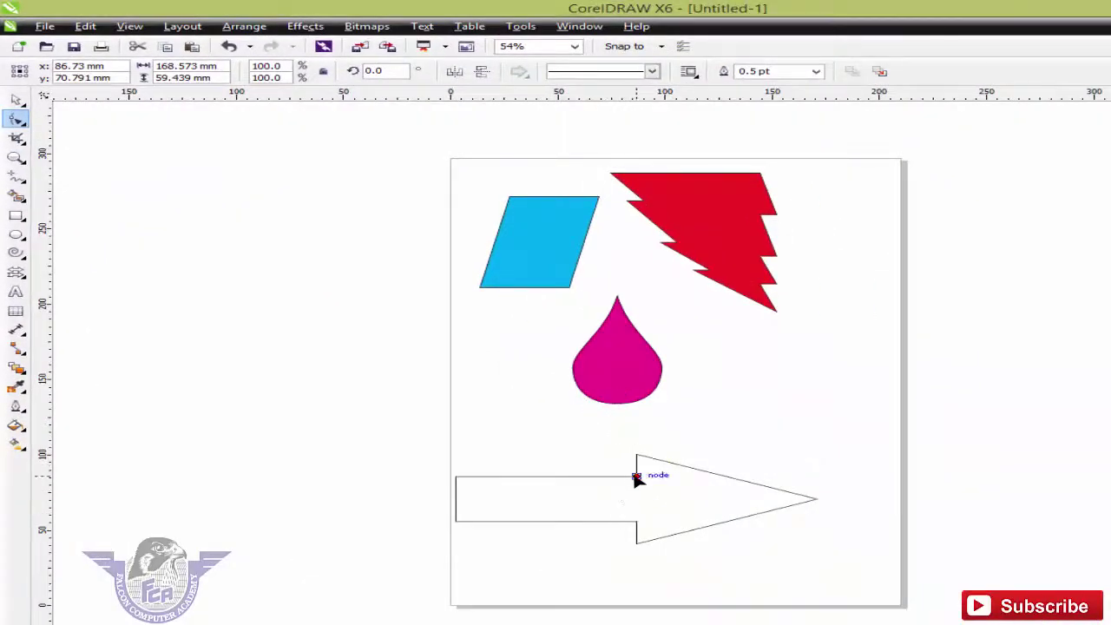
pyautogui.moveTo(638, 474); pyautogui.dragTo(636, 464)
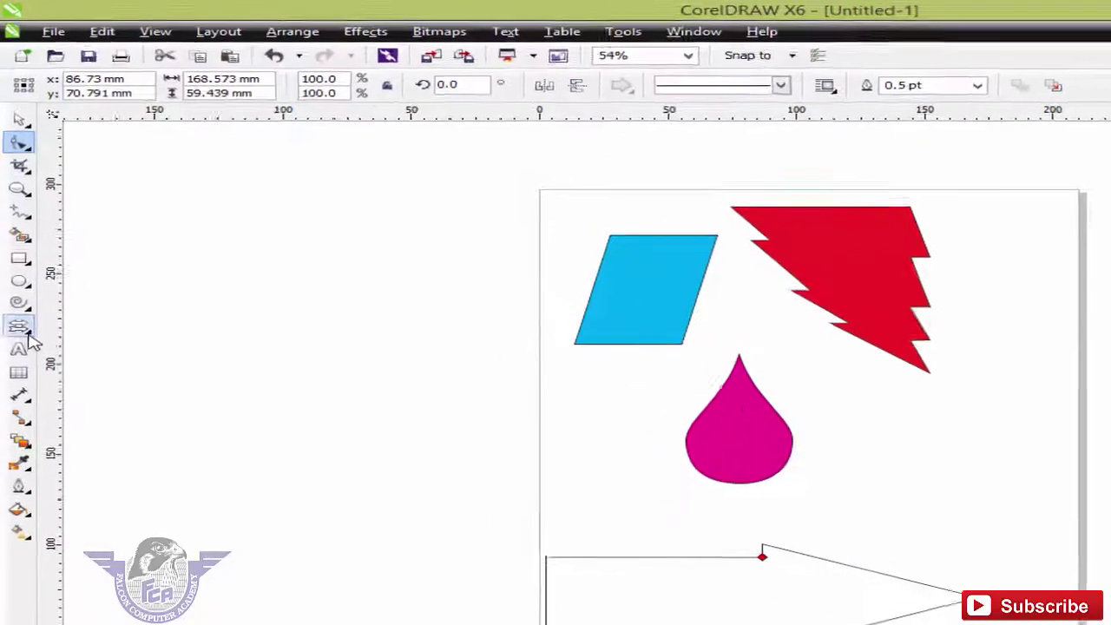
# - Draw a multi-document flowchart shape about 75.5 mm wide and 83 mm high to the right of the teardrop
pyautogui.click(16, 271)
pyautogui.click(95, 269)
pyautogui.click(36, 393)
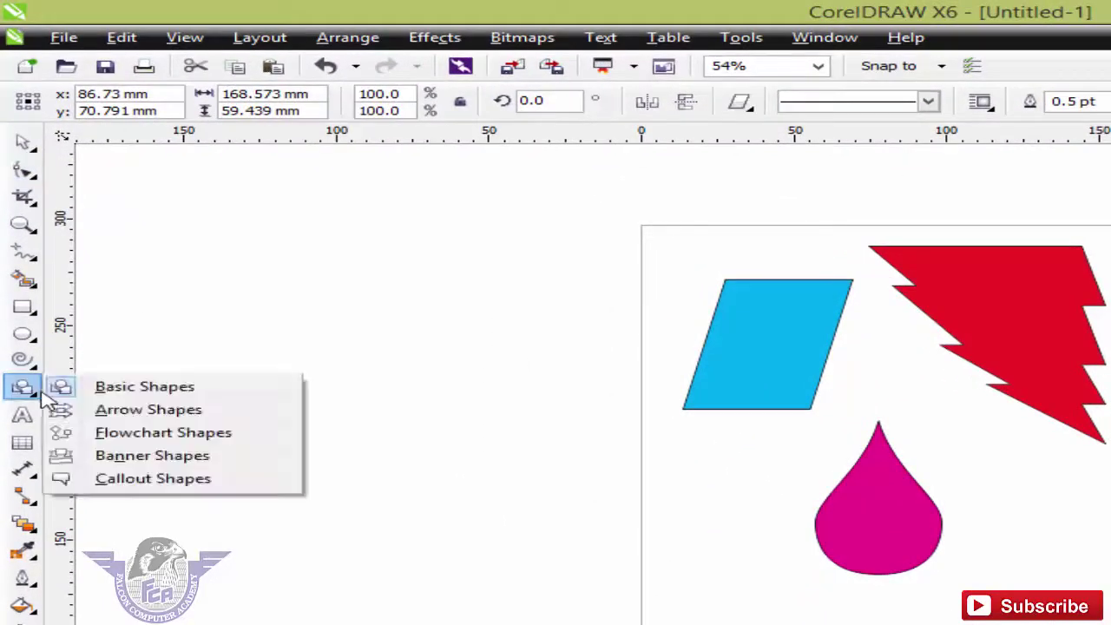
pyautogui.click(156, 434)
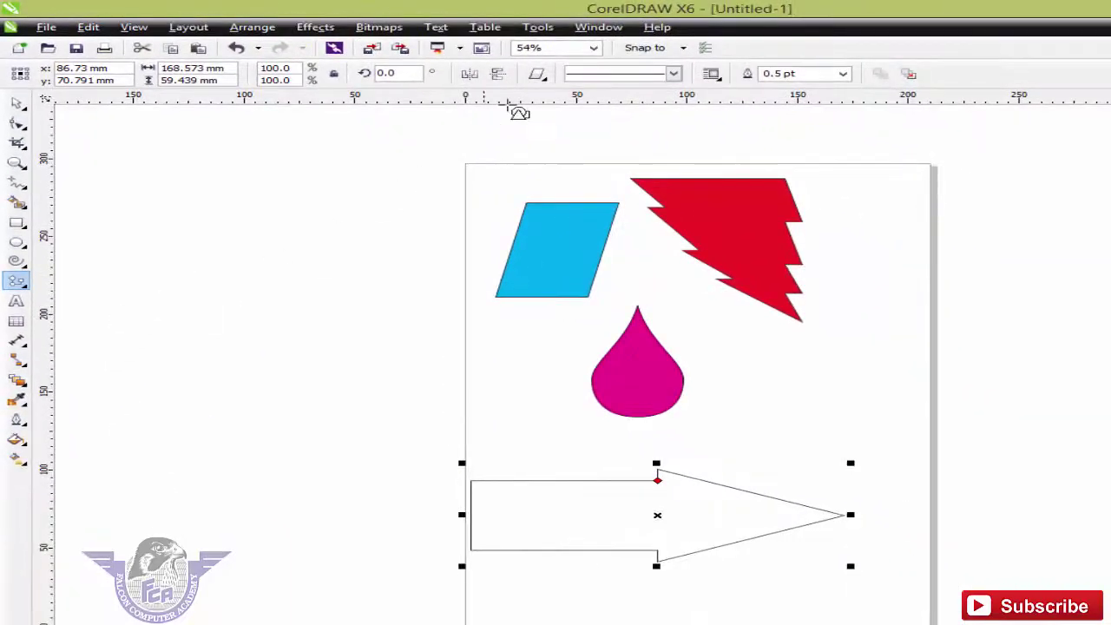
pyautogui.click(537, 73)
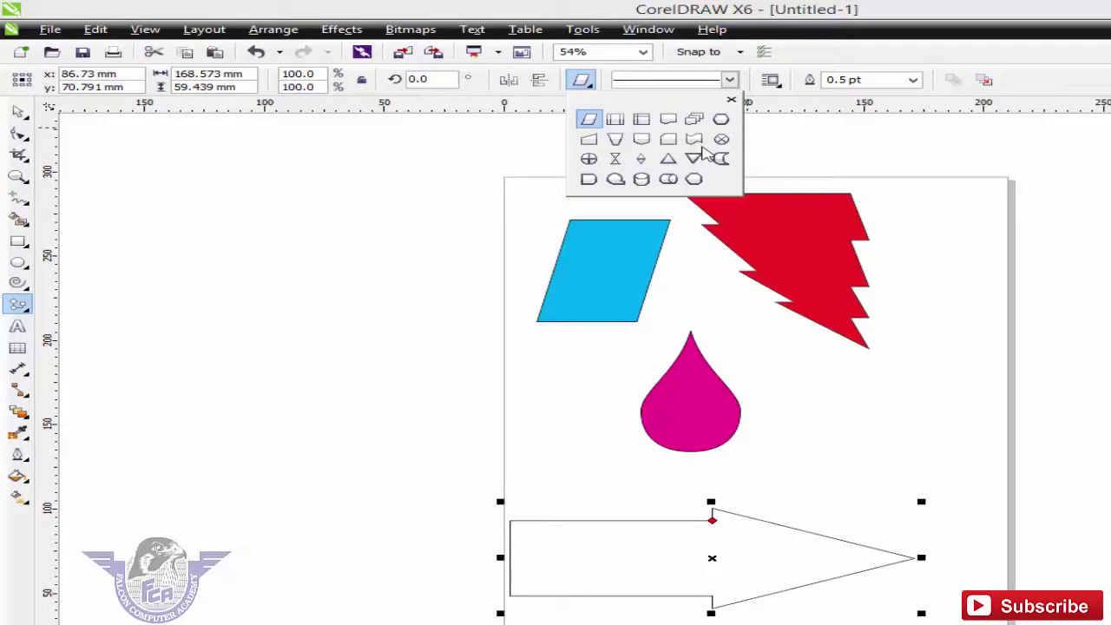
pyautogui.click(697, 124)
pyautogui.moveTo(774, 349); pyautogui.dragTo(971, 501)
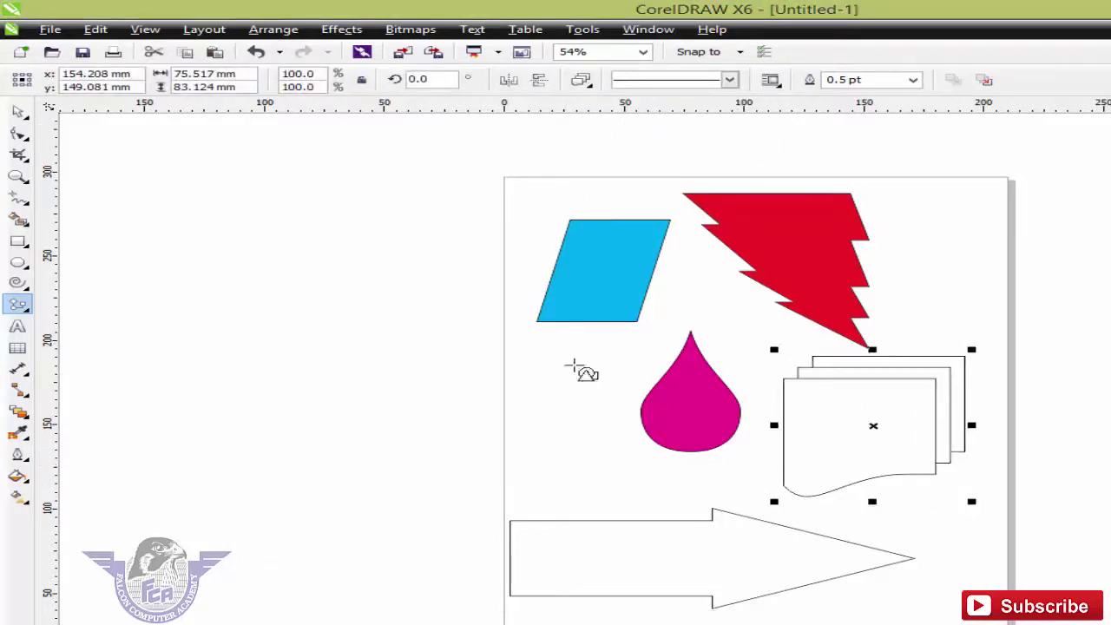
# - Draw a cylinder flowchart shape about 29.7 mm wide and 81.2 mm high to the left of the teardrop
pyautogui.click(590, 87)
pyautogui.click(641, 179)
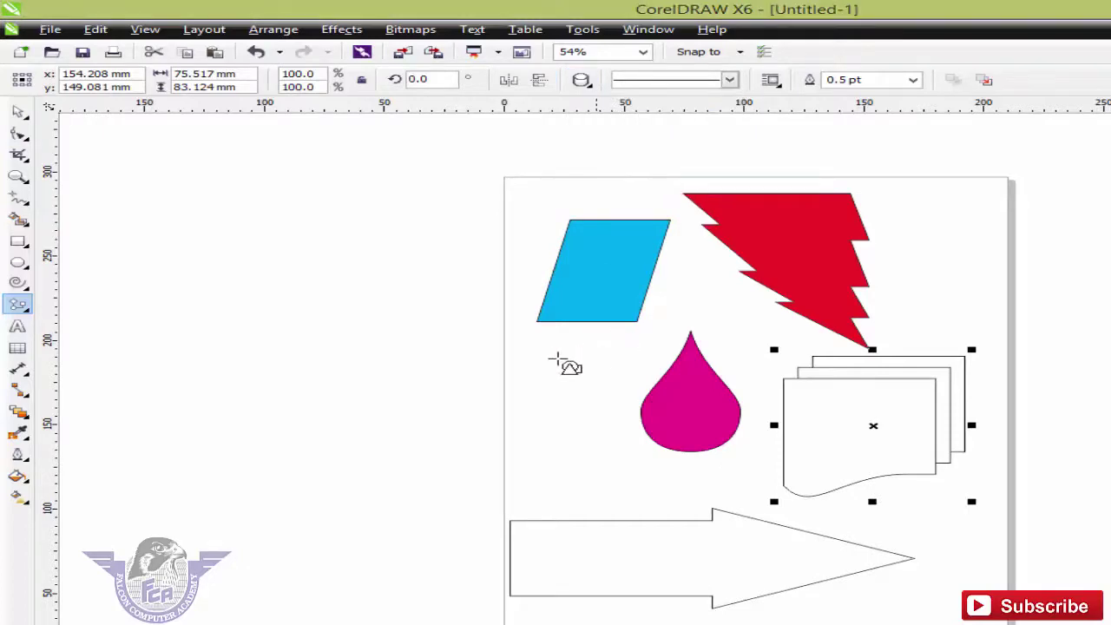
pyautogui.moveTo(539, 350); pyautogui.dragTo(627, 499)
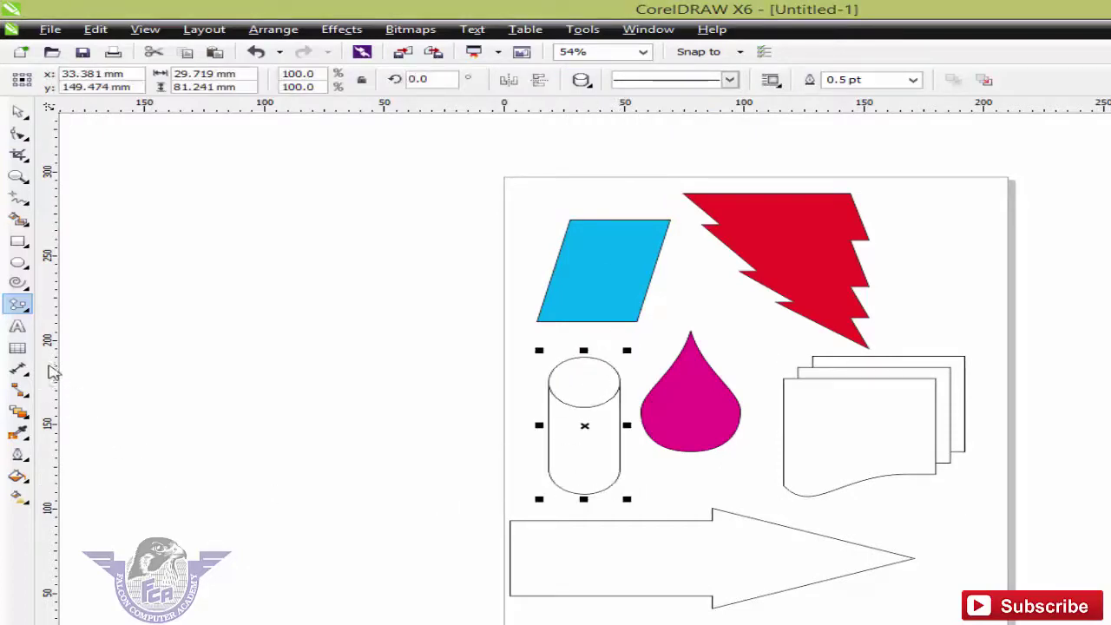
# - Draw an explosion banner shape about 121.5 mm wide and 96.7 mm high over the parallelogram and part of the lightning bolt
pyautogui.click(18, 304)
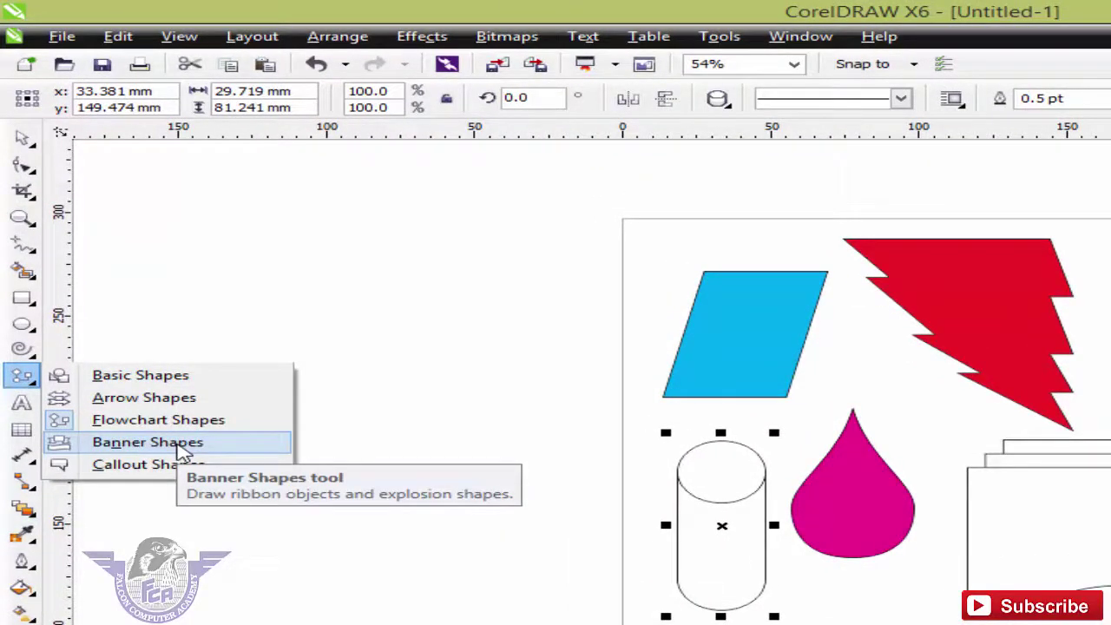
pyautogui.click(182, 444)
pyautogui.click(726, 103)
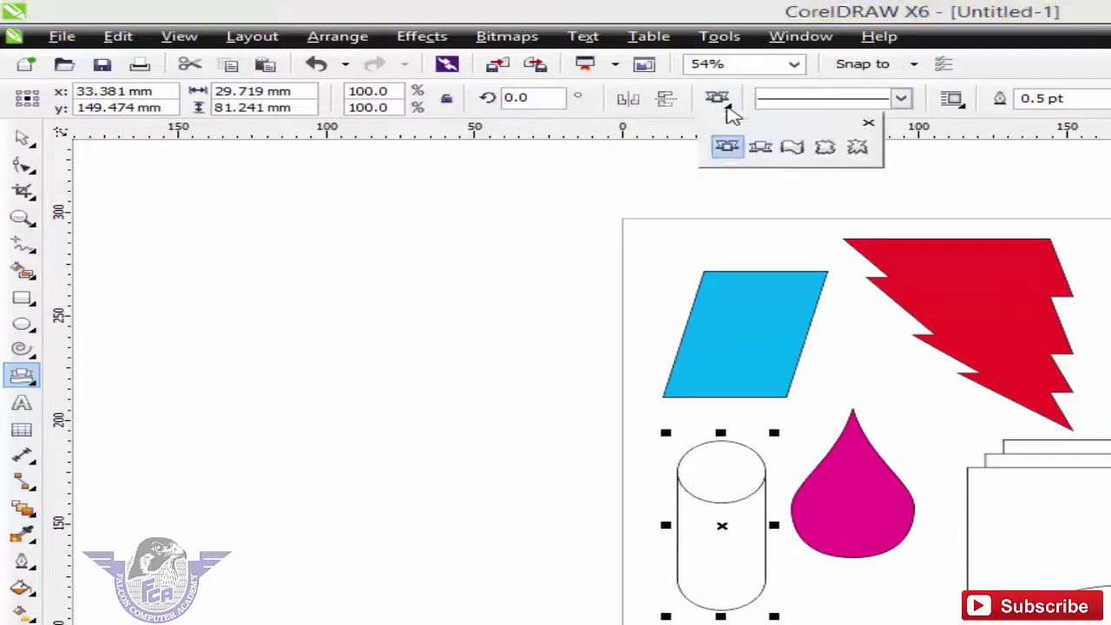
pyautogui.click(826, 148)
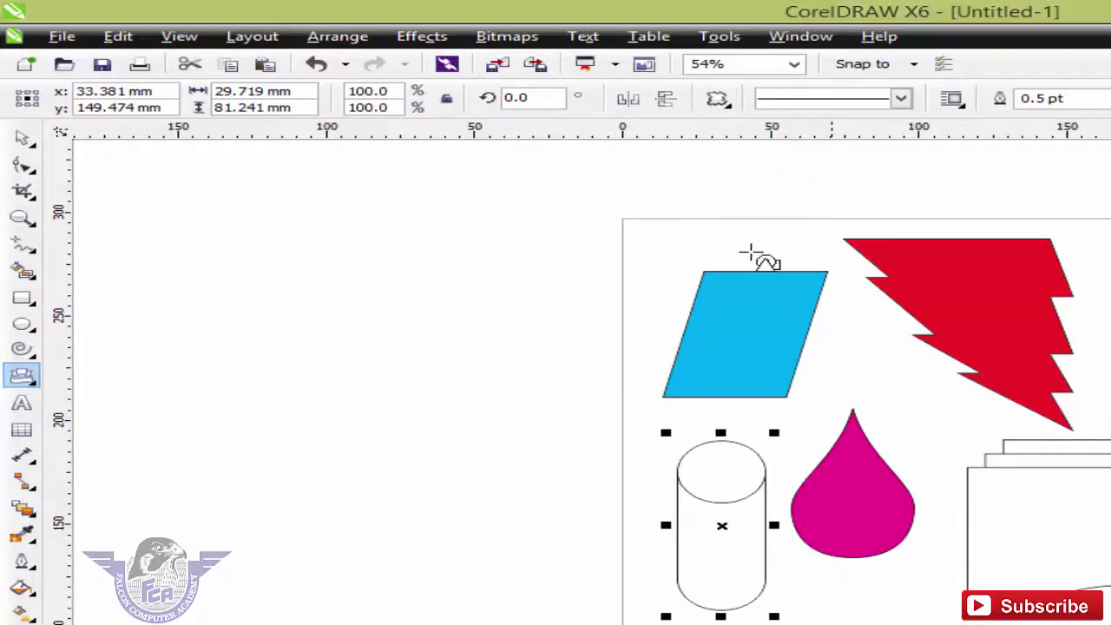
pyautogui.moveTo(635, 264); pyautogui.dragTo(993, 468)
# - Draw a wavy banner shape about 112 mm wide and 39.5 mm high below the arrow and fill it with magenta
pyautogui.click(718, 101)
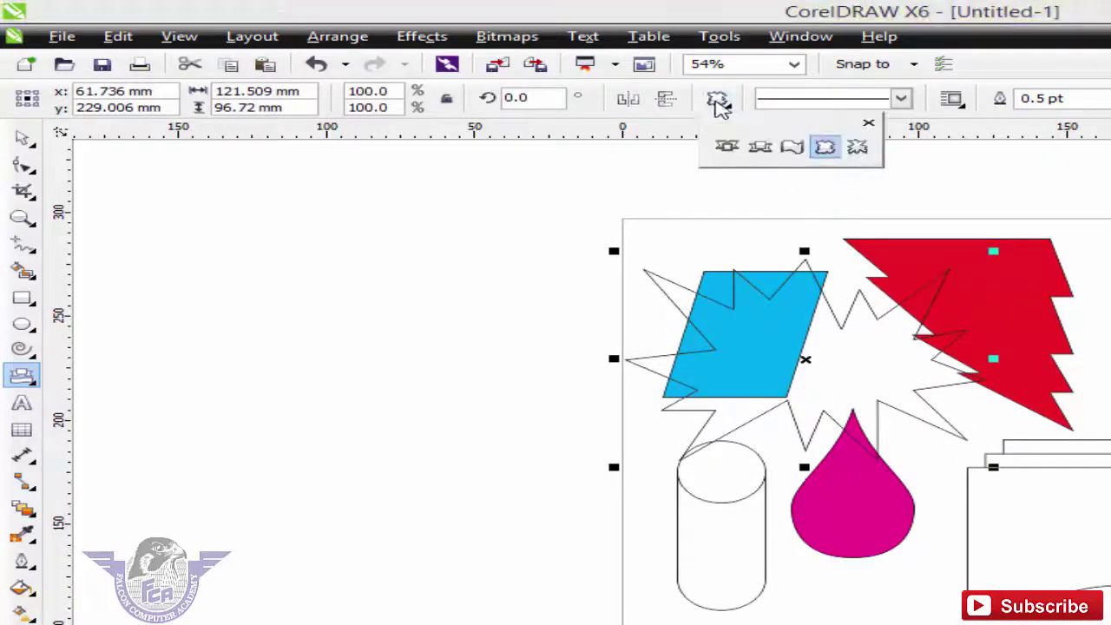
pyautogui.click(792, 148)
pyautogui.moveTo(431, 477); pyautogui.dragTo(646, 532)
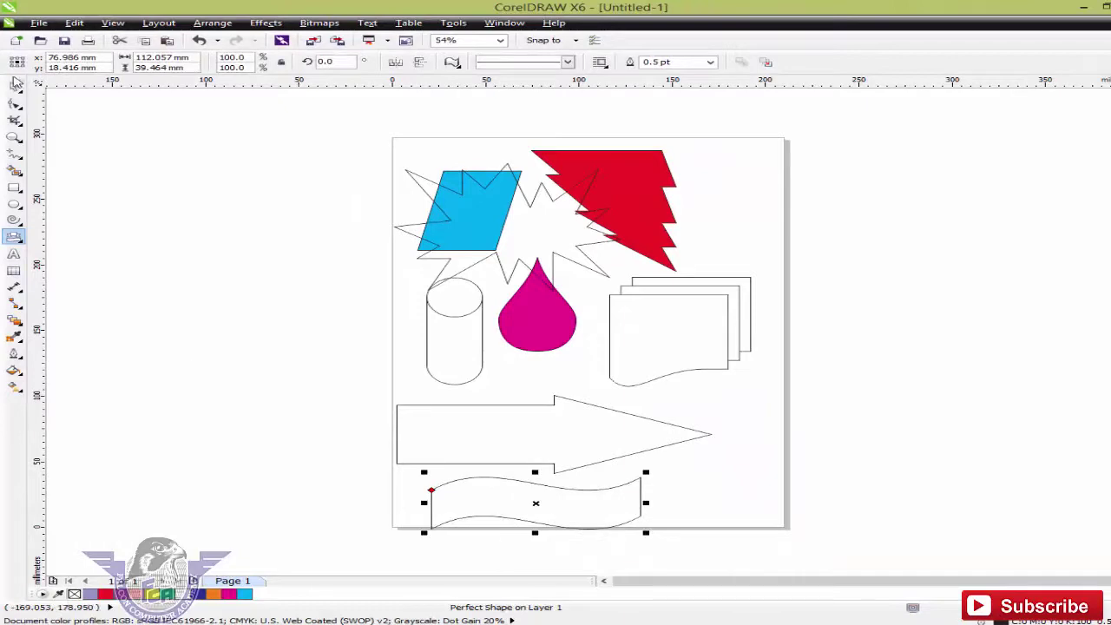
pyautogui.click(16, 82)
pyautogui.click(1110, 306)
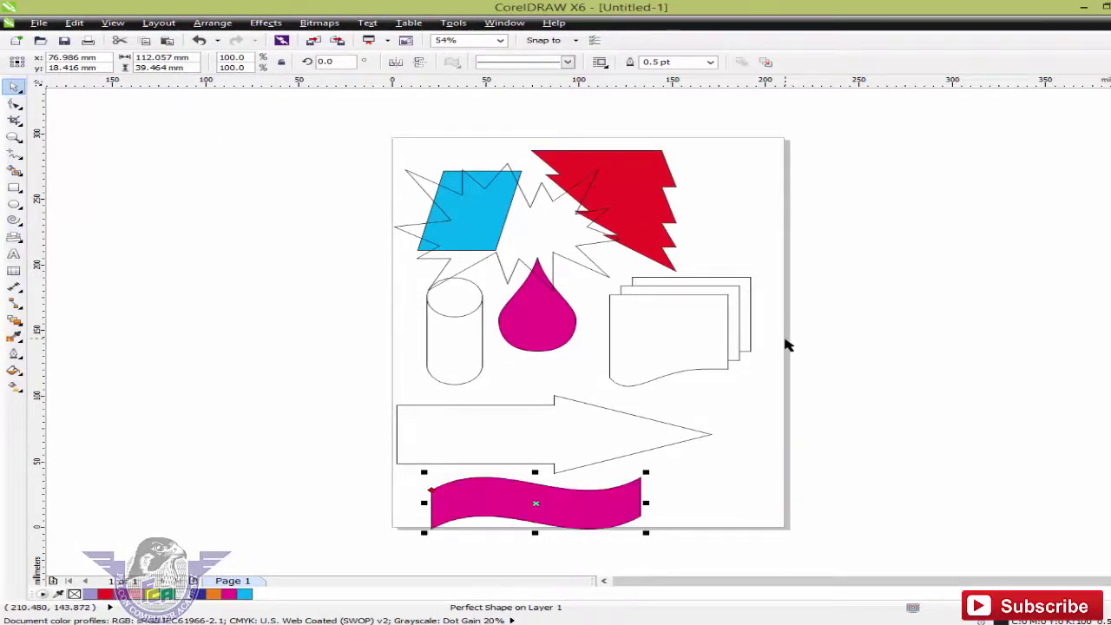
# - Draw a rounded callout about 86.2 mm wide and 101.3 mm high beyond the page's right edge and extend its pointer to the wavy banner
pyautogui.click(22, 244)
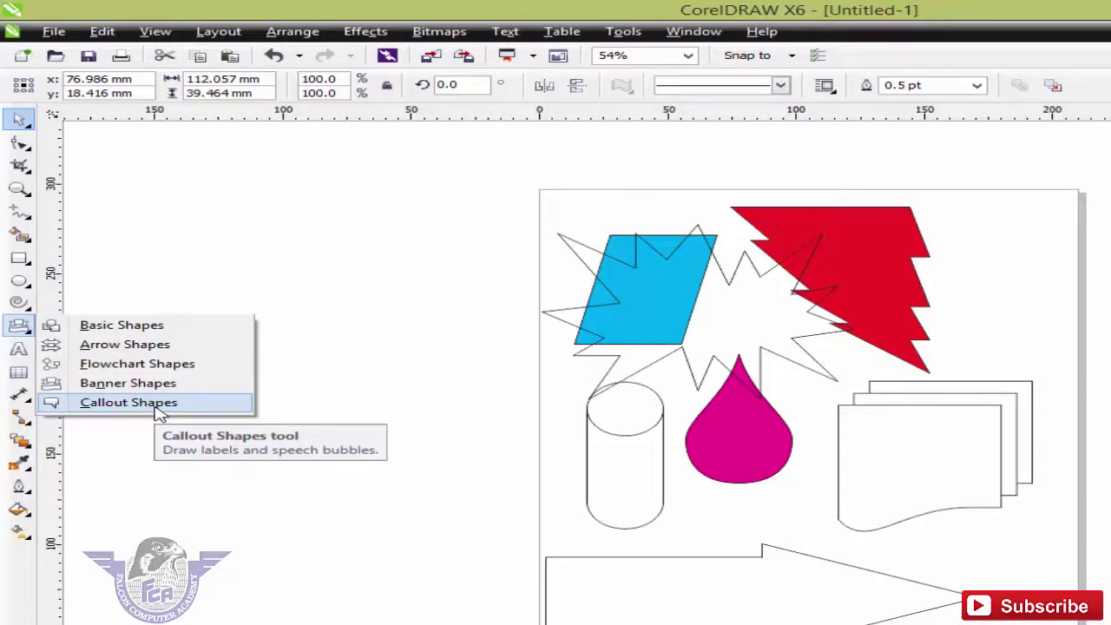
pyautogui.click(128, 402)
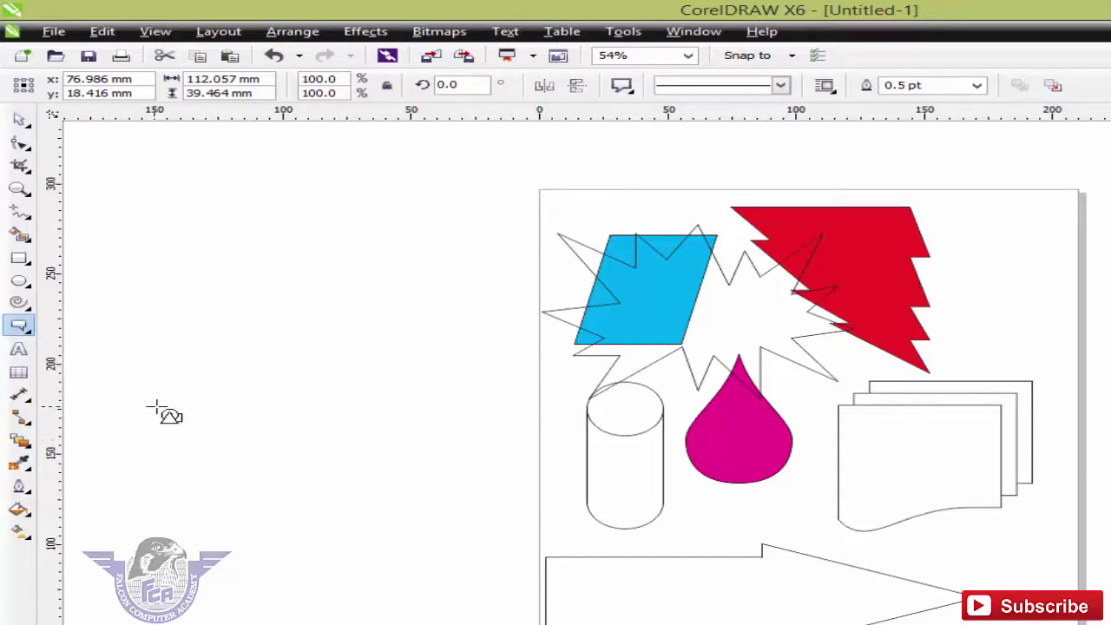
pyautogui.click(626, 89)
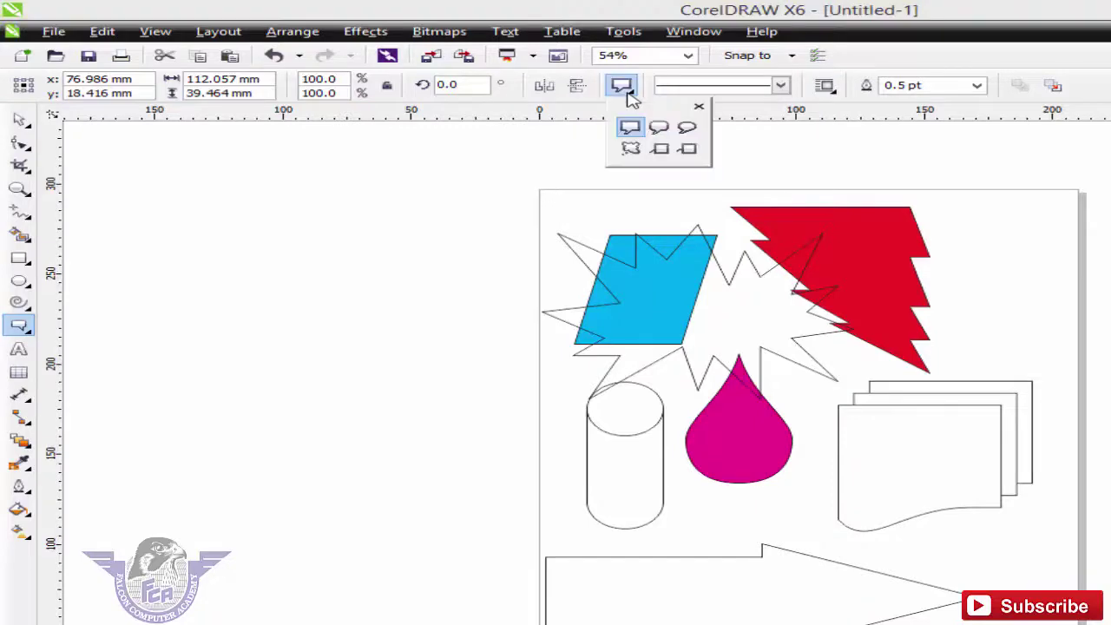
pyautogui.click(659, 129)
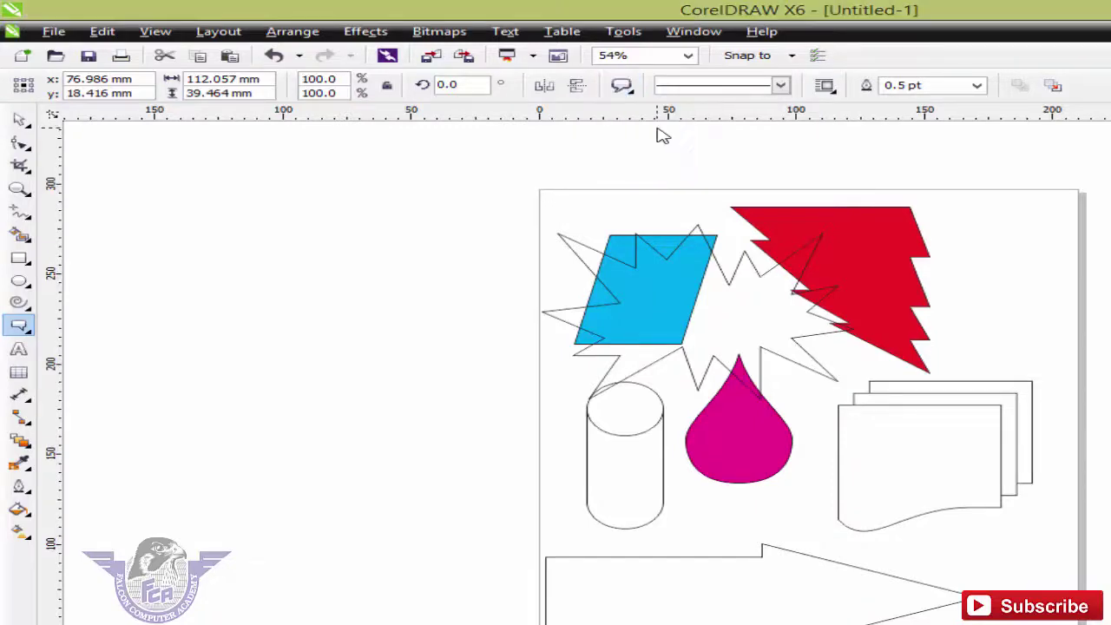
pyautogui.moveTo(887, 249); pyautogui.dragTo(1059, 389)
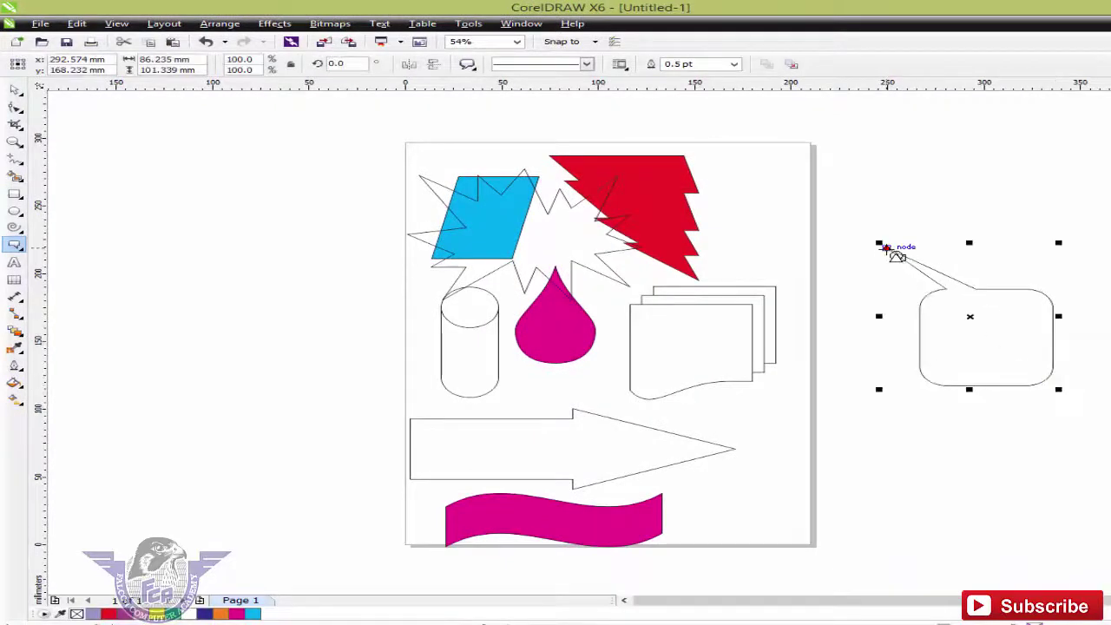
pyautogui.moveTo(887, 249); pyautogui.dragTo(650, 512)
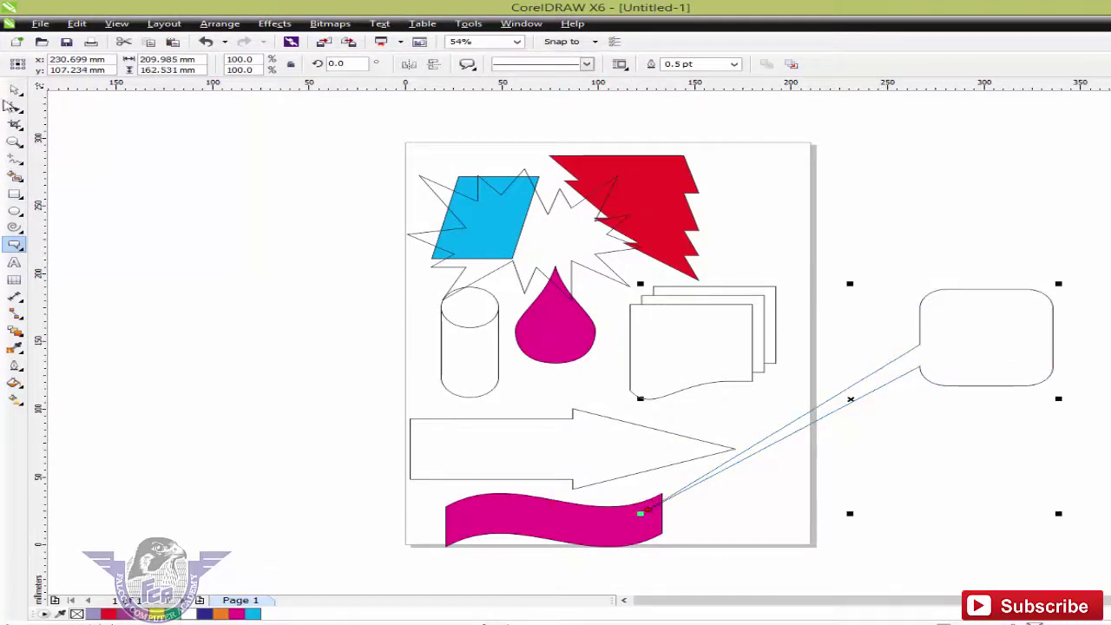
# - Scale the callout down to about 84.6 by 65.5 mm and place its bubble on the page above the multi-document shape
pyautogui.click(14, 91)
pyautogui.moveTo(1007, 338); pyautogui.dragTo(757, 249)
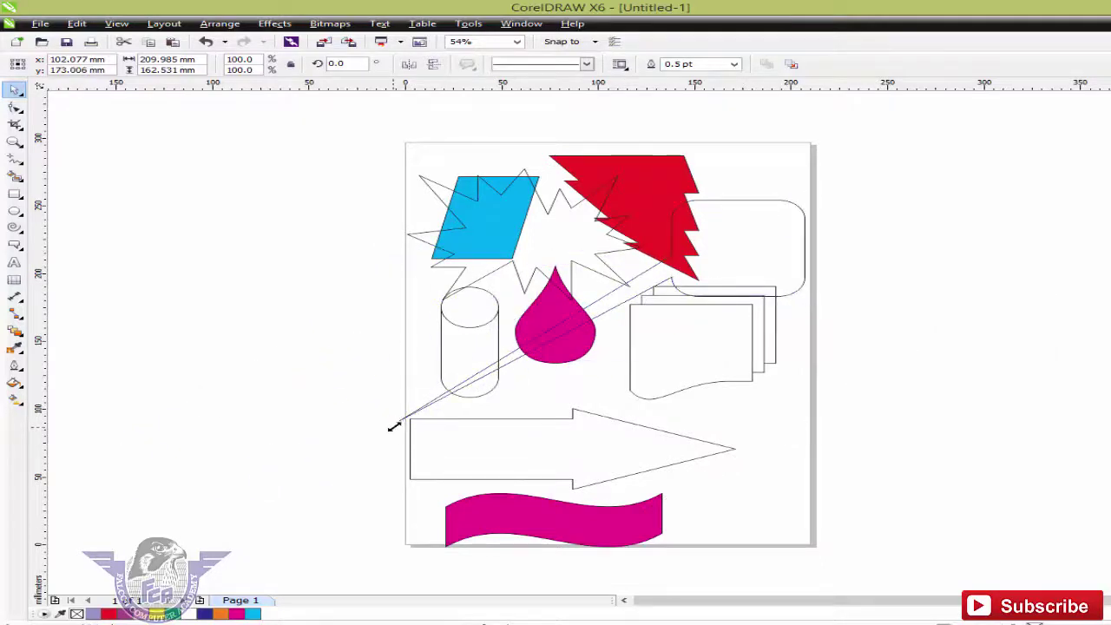
pyautogui.moveTo(393, 426); pyautogui.dragTo(642, 291)
pyautogui.moveTo(778, 219); pyautogui.dragTo(764, 429)
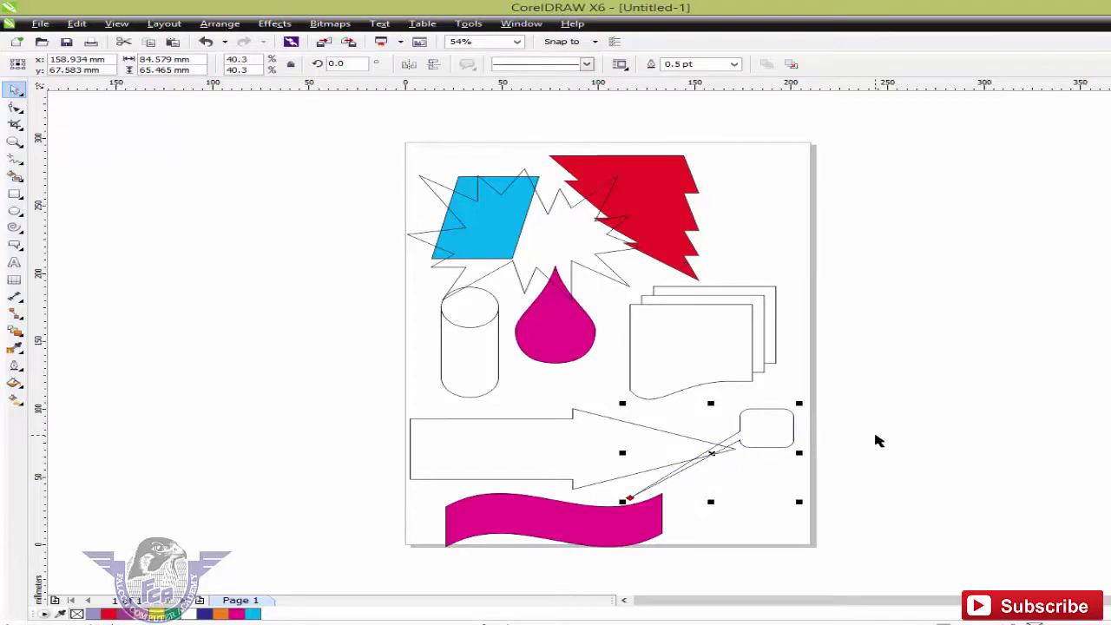
pyautogui.moveTo(776, 434); pyautogui.dragTo(767, 269)
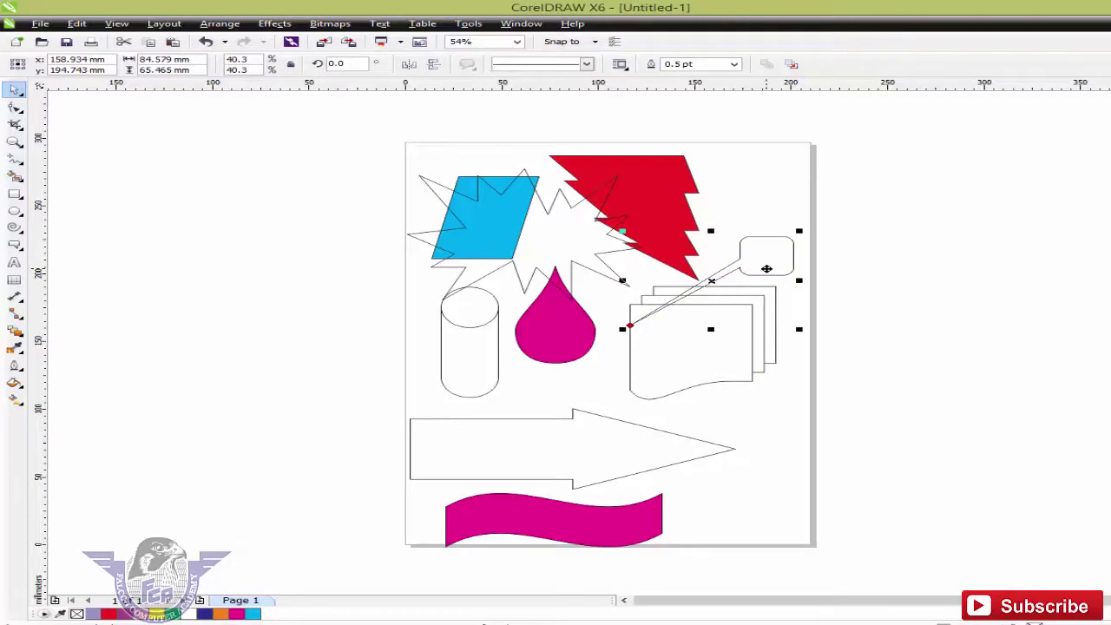